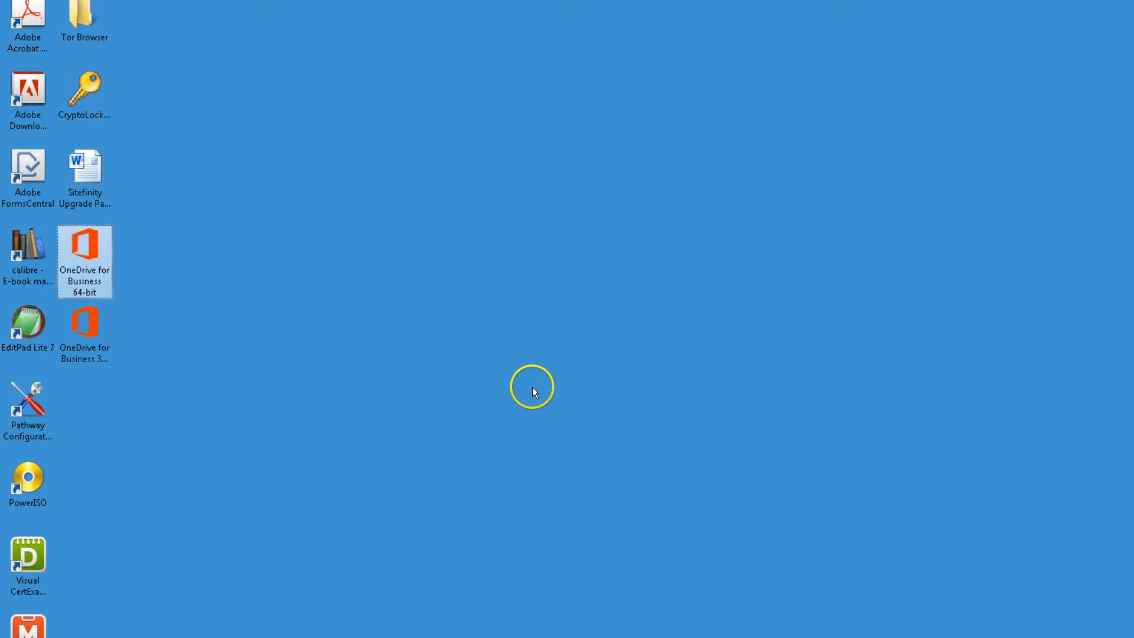
Launch the OneDrive for Business 64-bit installer and allow it to Run past the security warning
{"action": "left_click", "coordinate": [120, 347]}
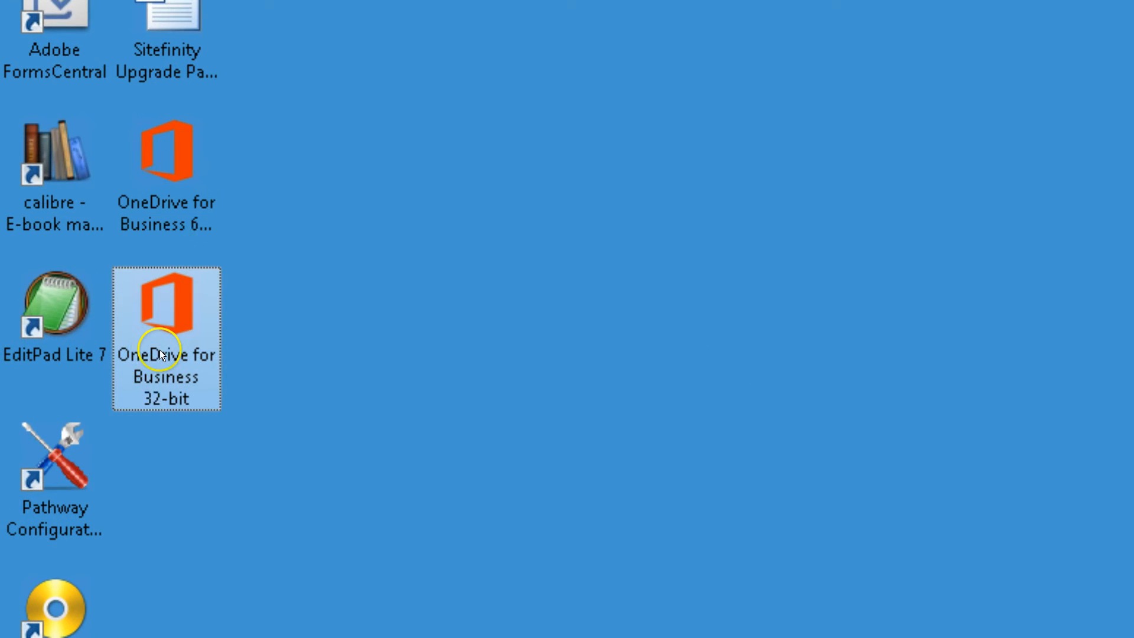
{"action": "left_click", "coordinate": [116, 232]}
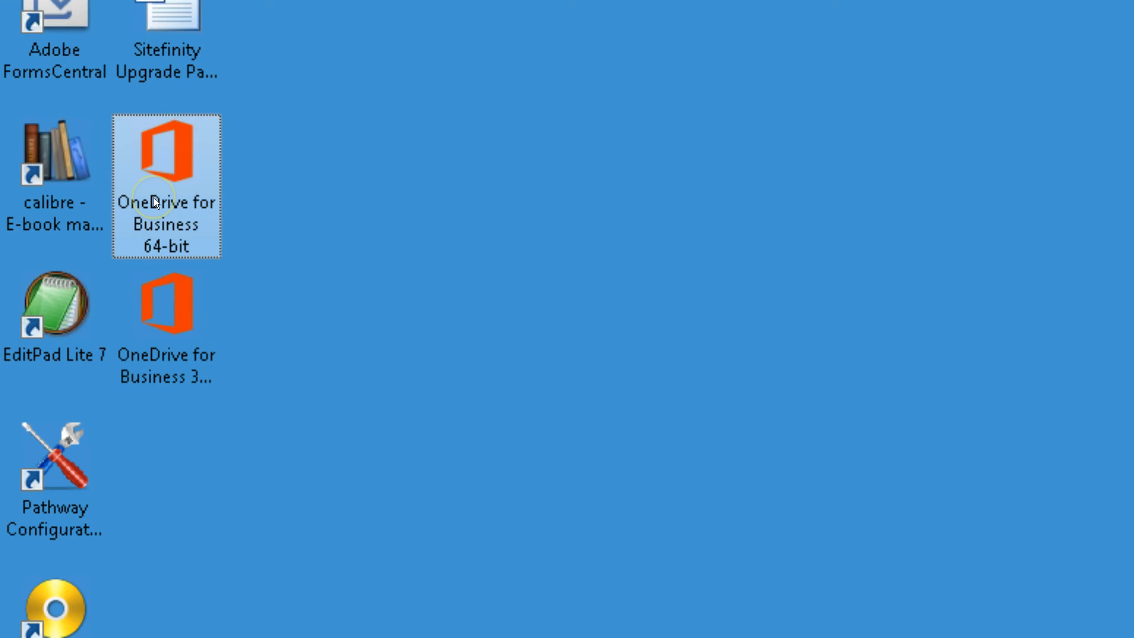
{"action": "mouse_move", "coordinate": [185, 234]}
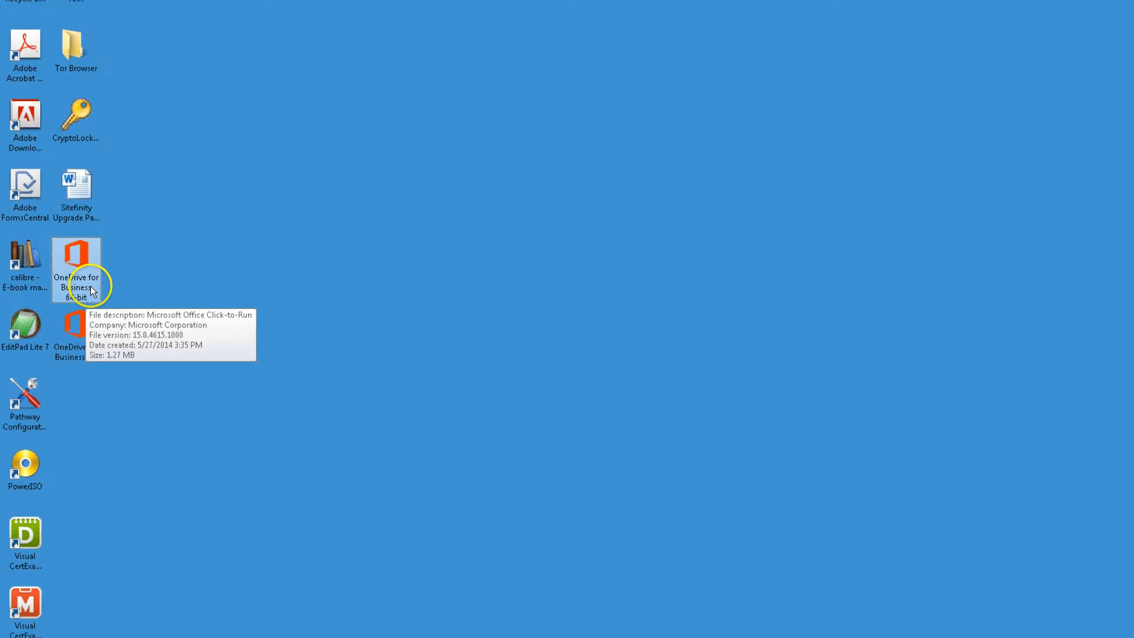
{"action": "left_click", "coordinate": [82, 323]}
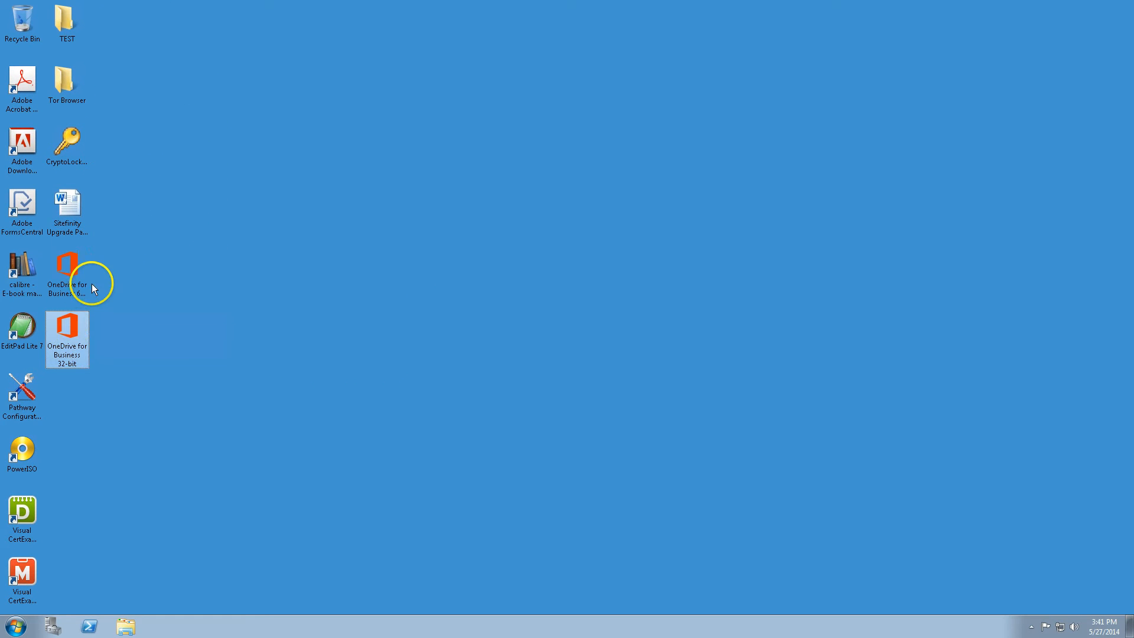
{"action": "left_click", "coordinate": [73, 273]}
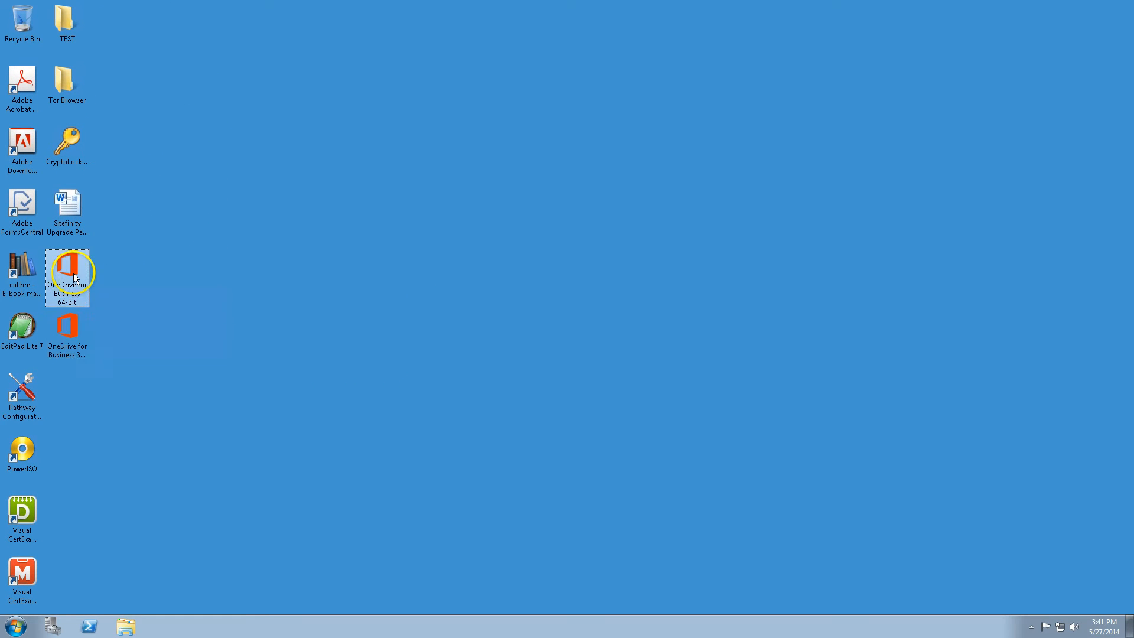
{"action": "left_click", "coordinate": [65, 313], "text": "ctrl"}
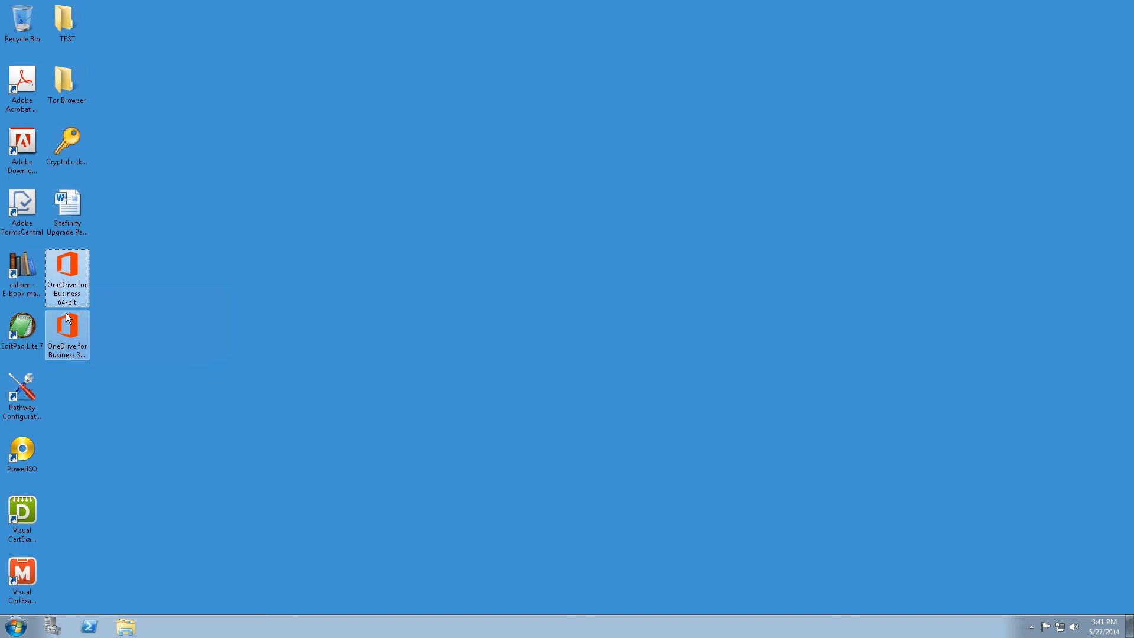
{"action": "left_click", "coordinate": [74, 287]}
{"action": "left_click", "coordinate": [75, 337]}
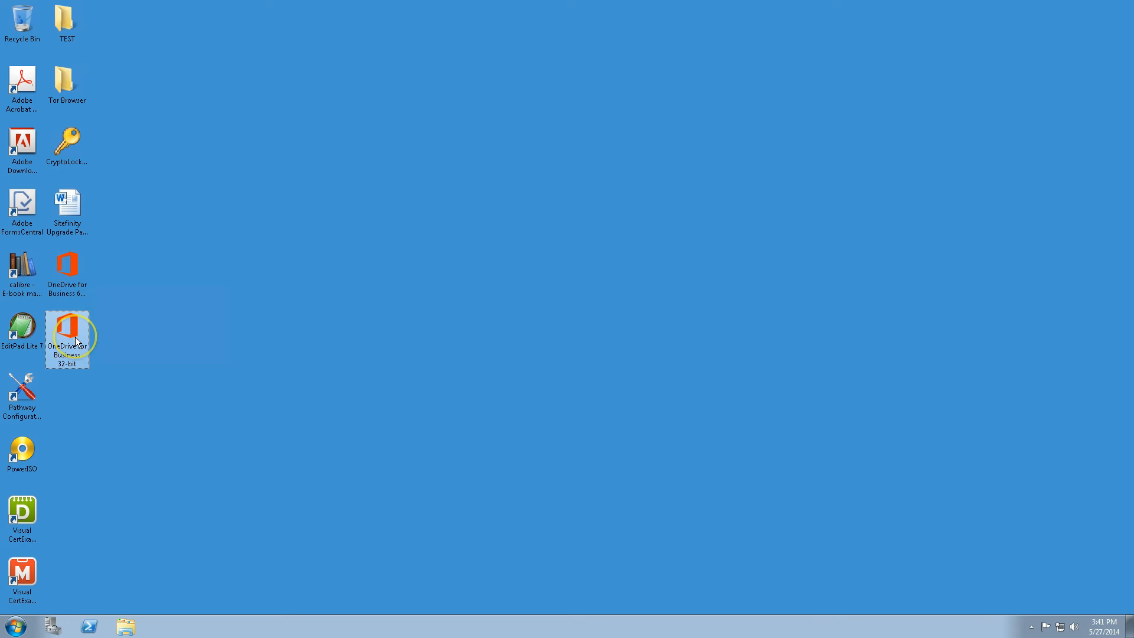
{"action": "left_click", "coordinate": [80, 280]}
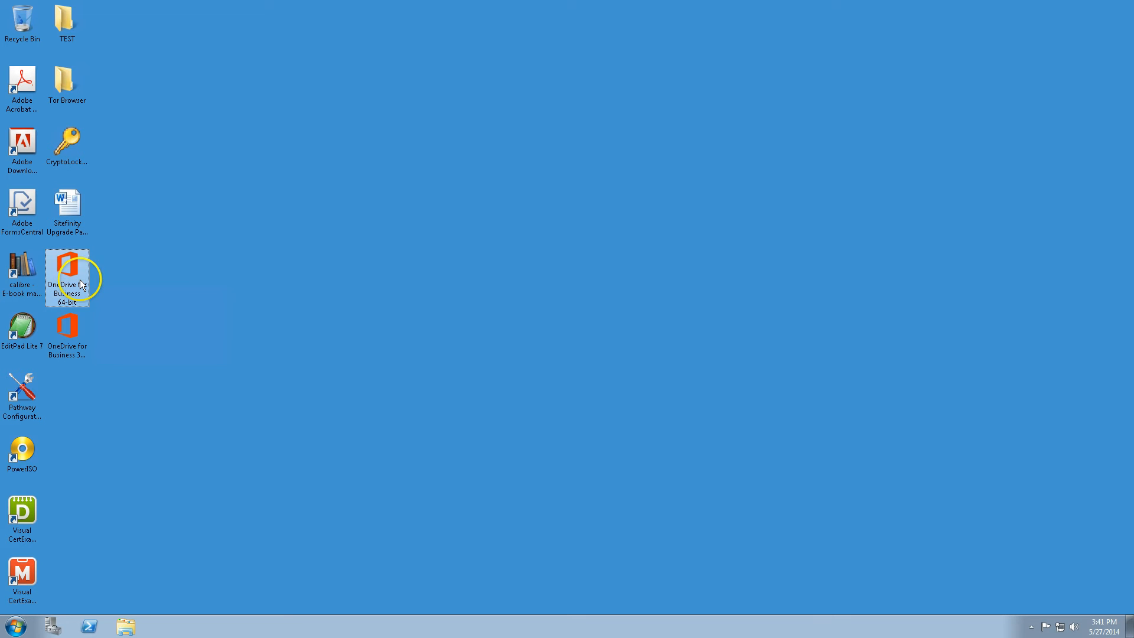
{"action": "double_click", "coordinate": [69, 282]}
{"action": "left_click", "coordinate": [589, 324]}
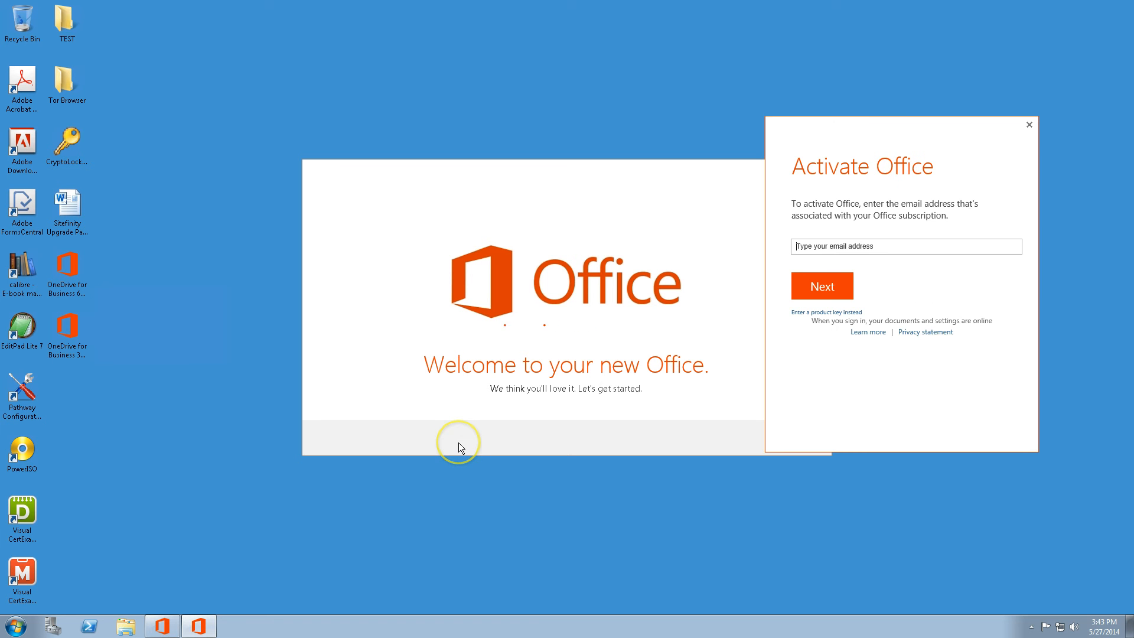
Open the Start menu while Office setup waits at the Activate Office prompt
{"action": "left_click", "coordinate": [16, 625]}
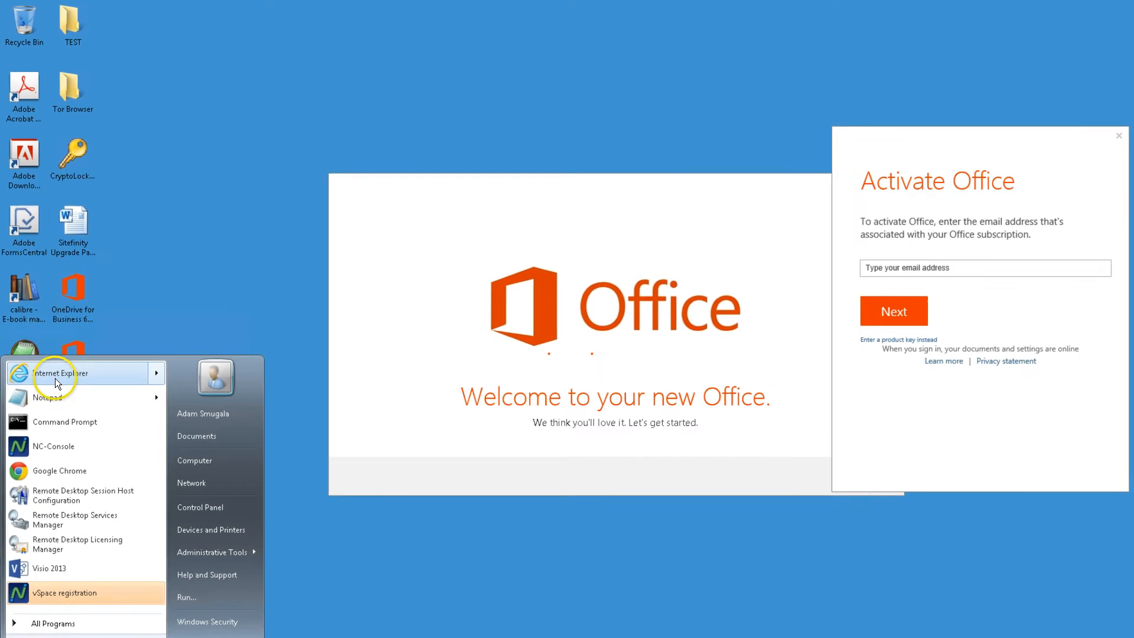
Open portal.microsoftonline.com in Internet Explorer to reach the Office 365 sign-in page
{"action": "left_click", "coordinate": [56, 381]}
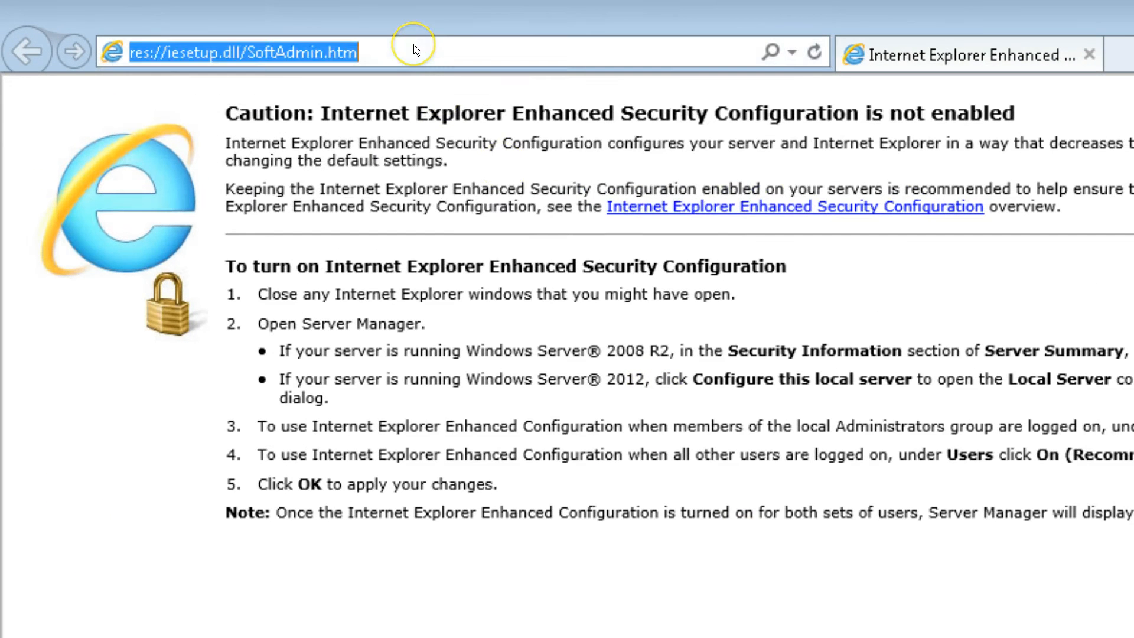
{"action": "type", "text": "portal.microsoftonline.com/"}
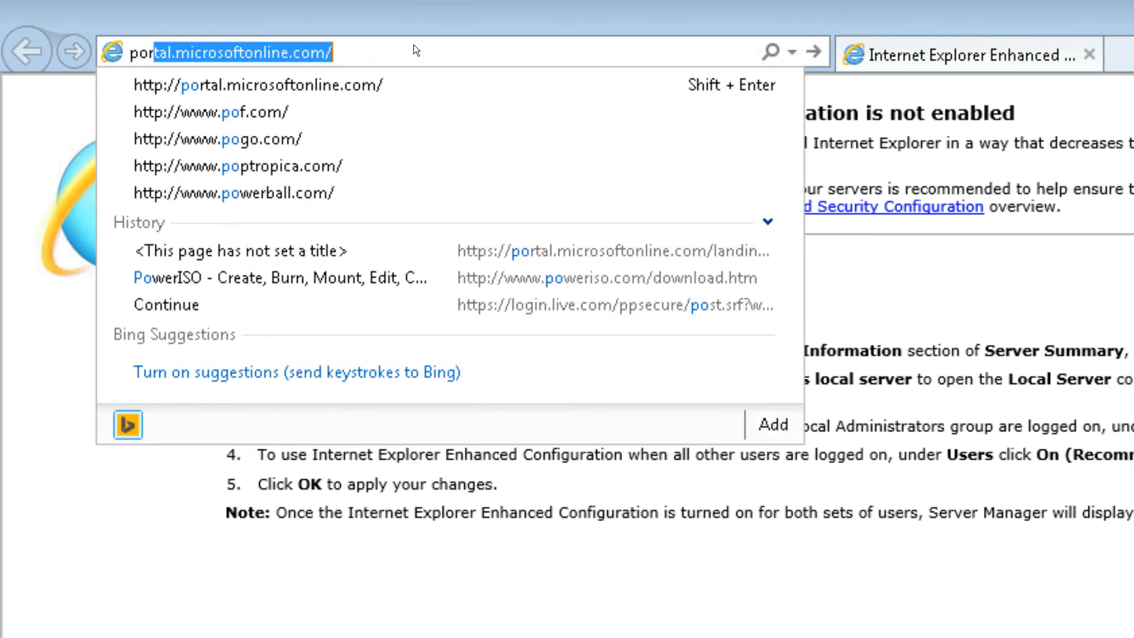
{"action": "key", "text": "Down"}
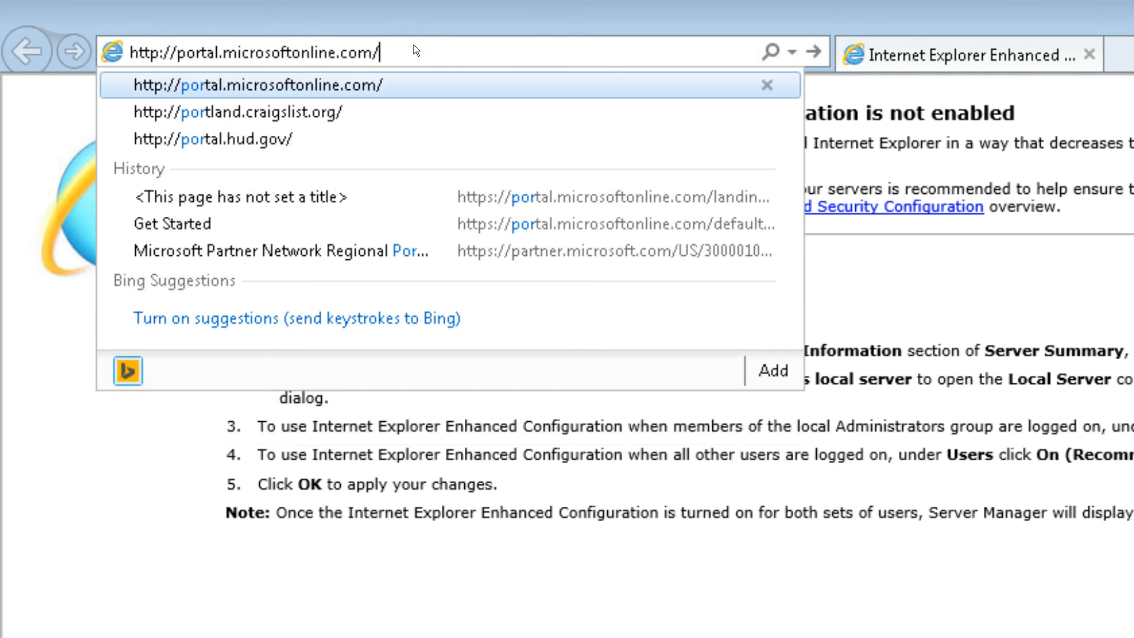
{"action": "key", "text": "Return"}
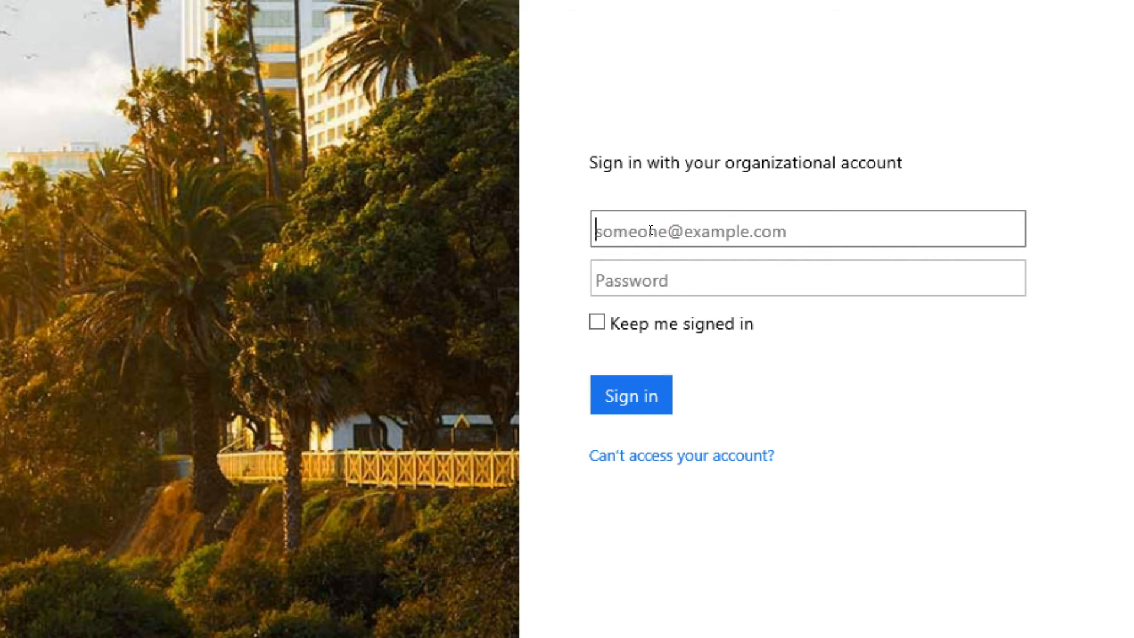
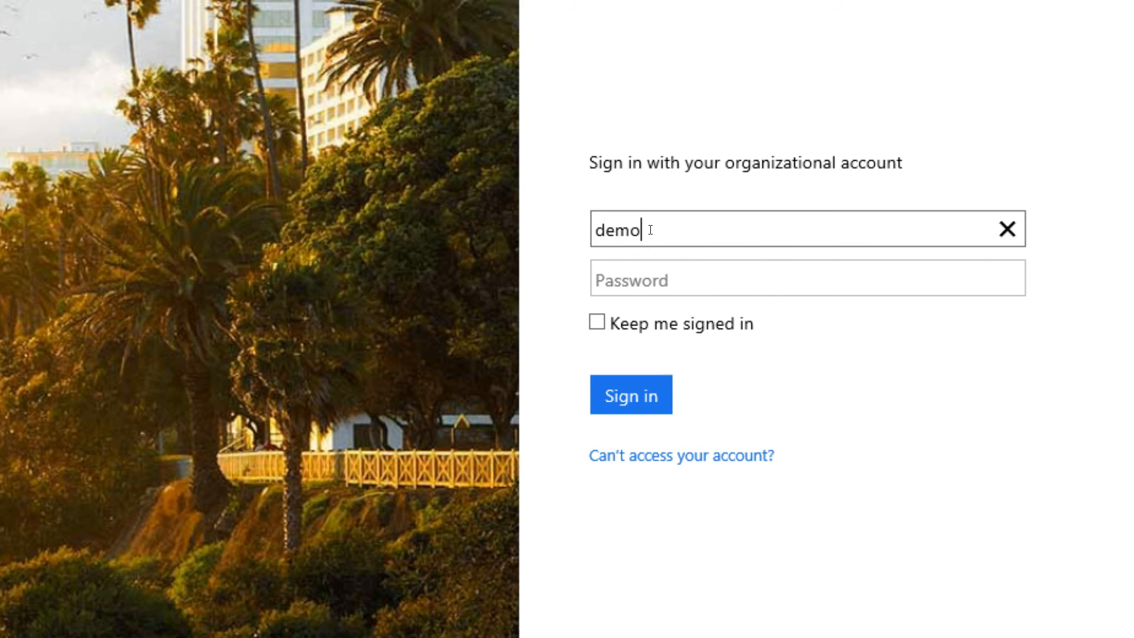
Sign in to Office 365 with the organizational account's e-mail and password
{"action": "key", "text": "Tab"}
{"action": "type", "text": "••••••••••••"}
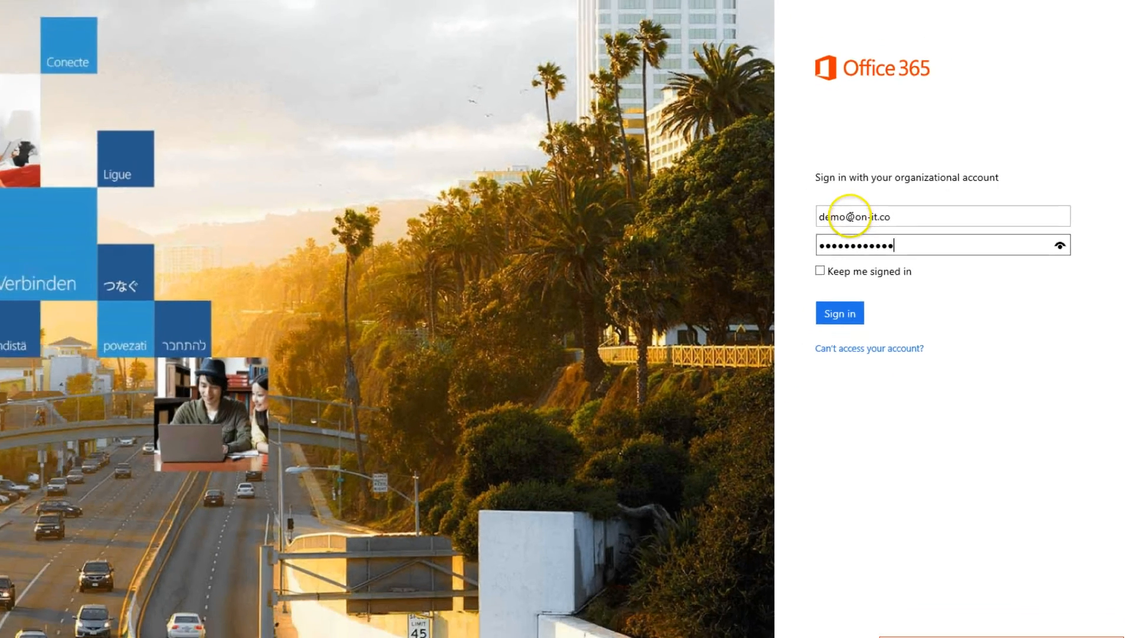
{"action": "key", "text": "Return"}
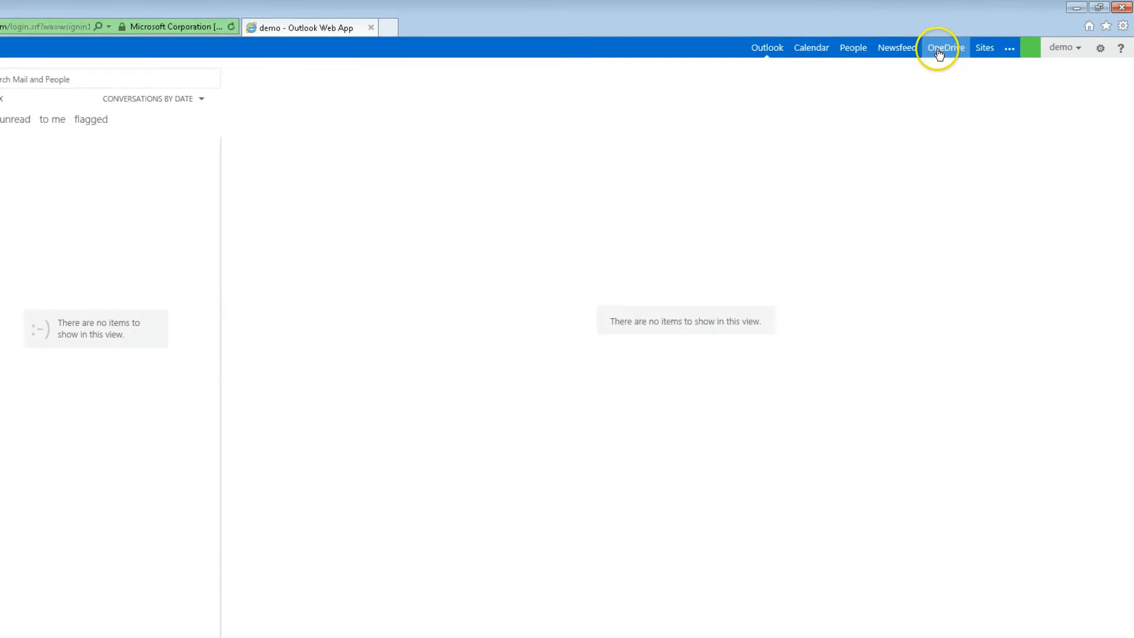
Go to OneDrive from the Office 365 top bar, refresh Documents, and select Shared with Everyone
{"action": "left_click", "coordinate": [939, 52]}
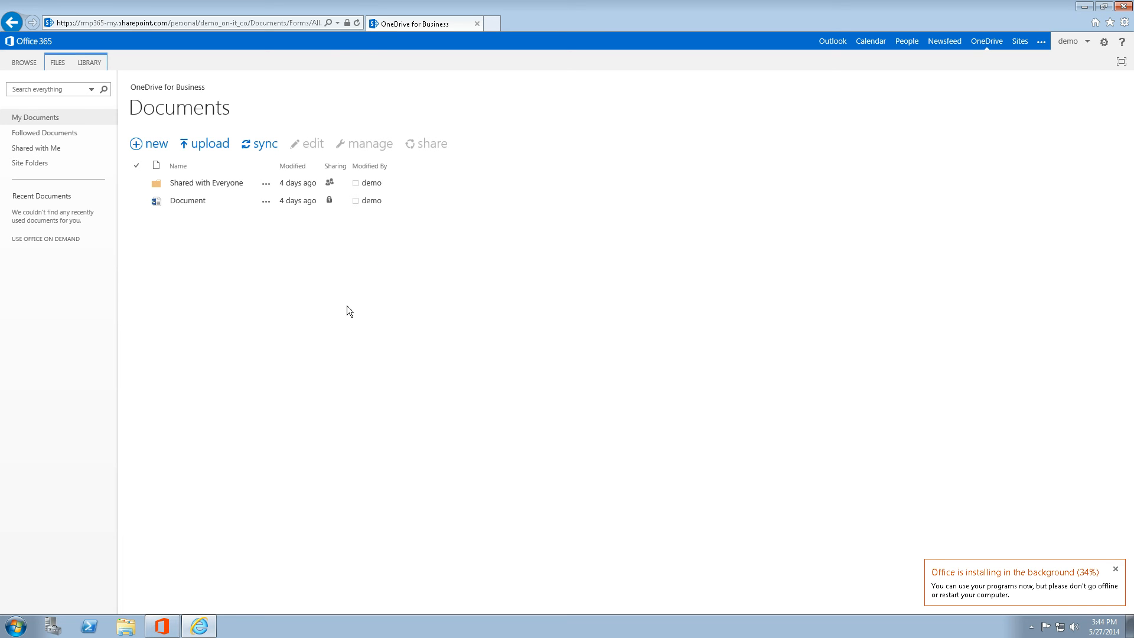
{"action": "left_click", "coordinate": [360, 23]}
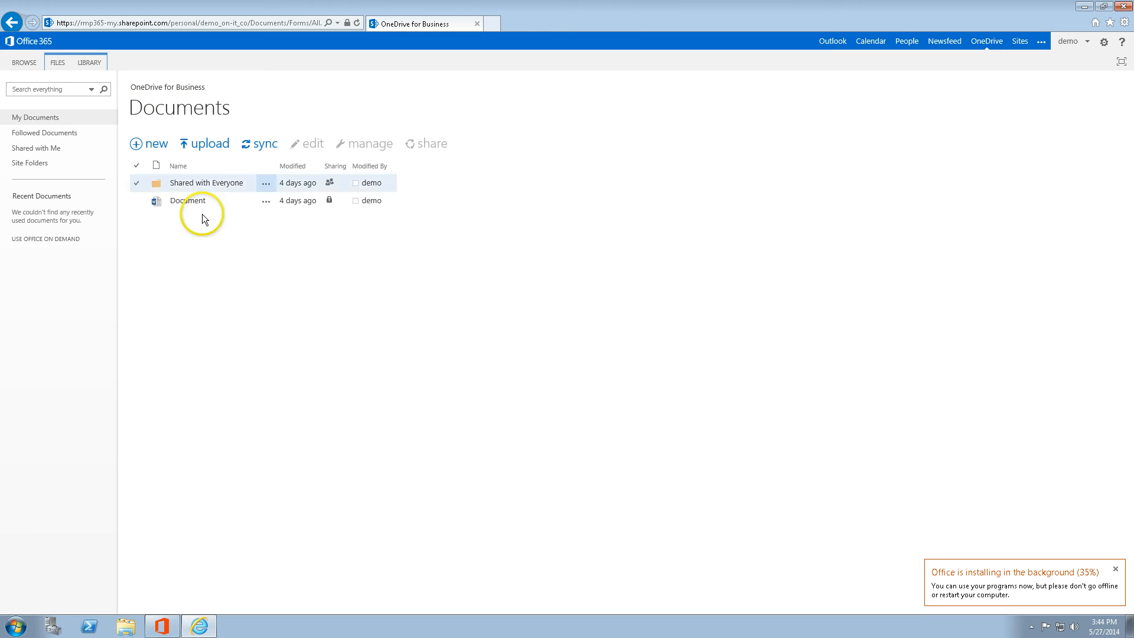
{"action": "left_click", "coordinate": [188, 185]}
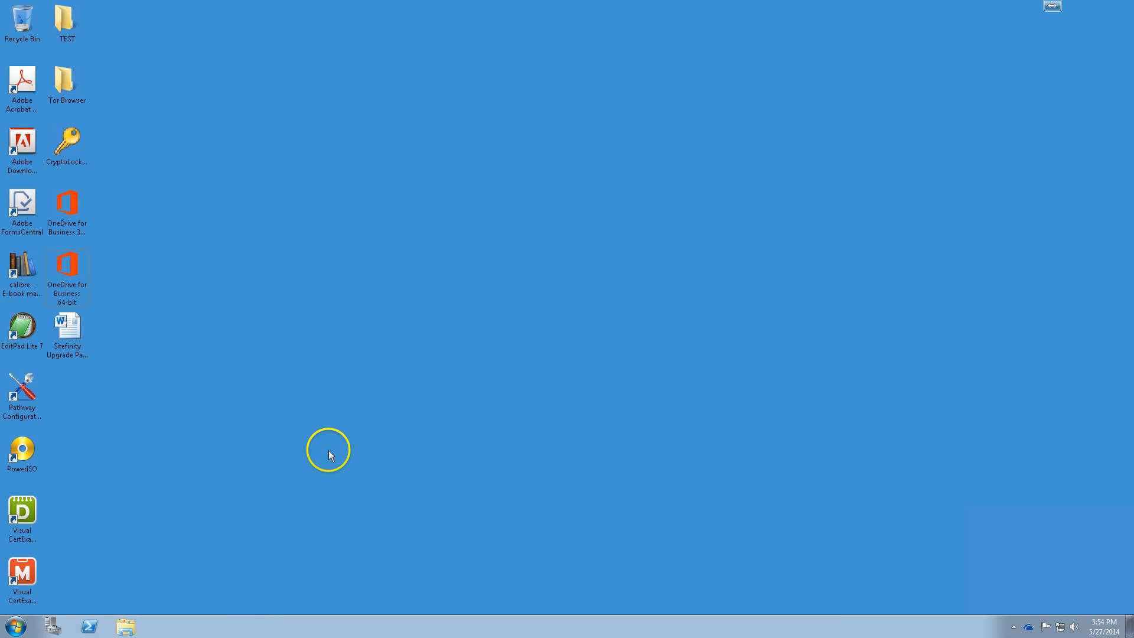
Search the Start menu for 'onedrive' and launch OneDrive for Business 2013
{"action": "left_click", "coordinate": [17, 625]}
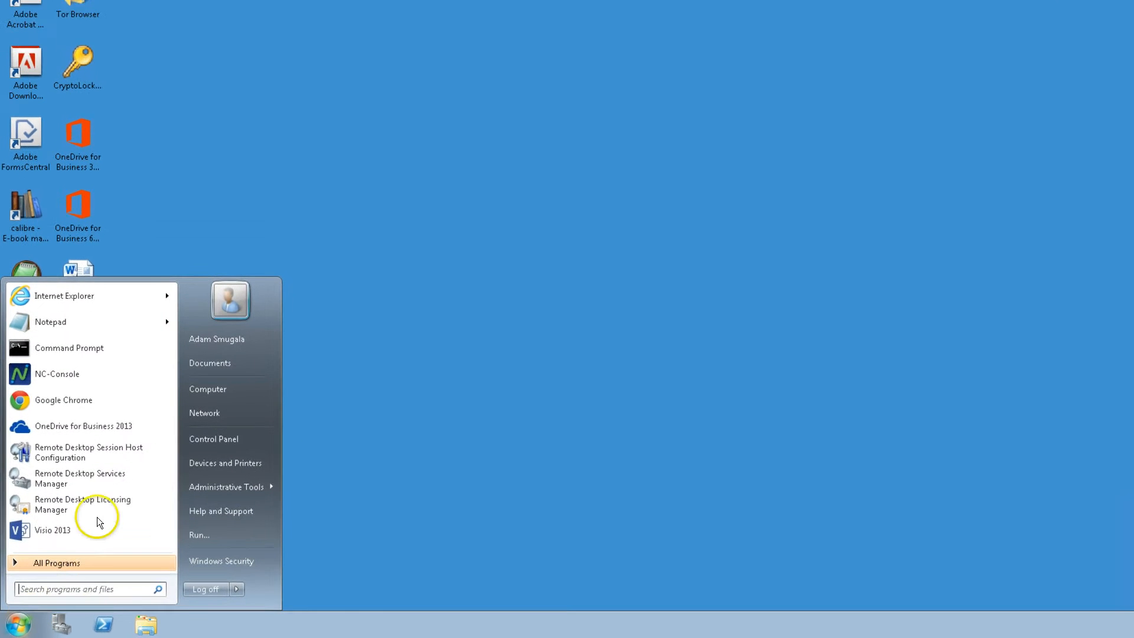
{"action": "left_click", "coordinate": [29, 585]}
{"action": "type", "text": "oned"}
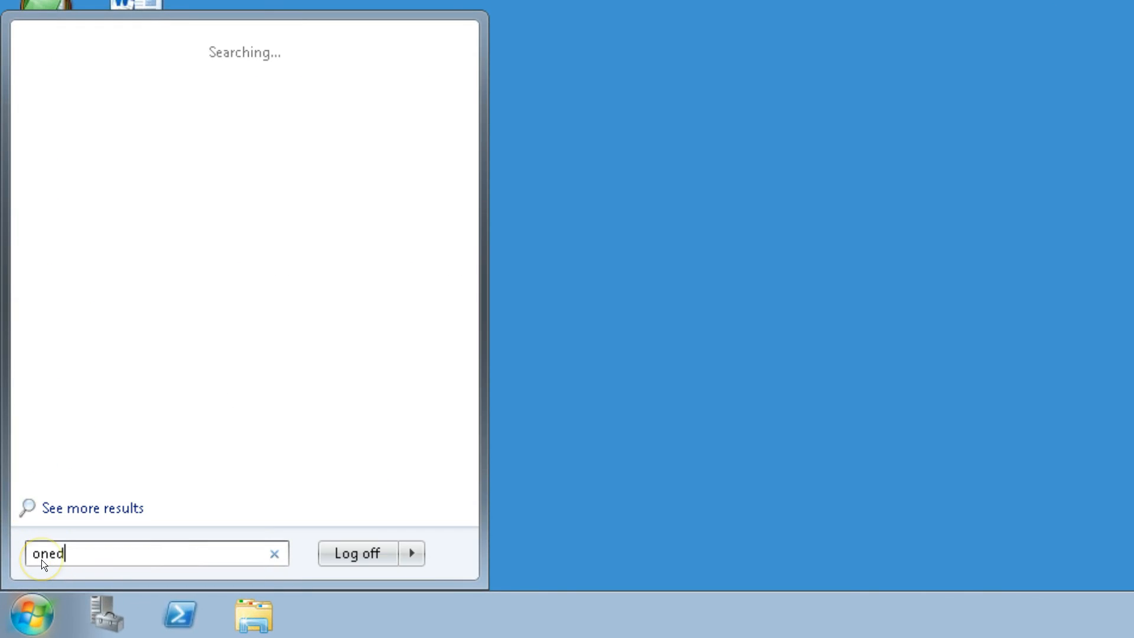
{"action": "type", "text": "rive"}
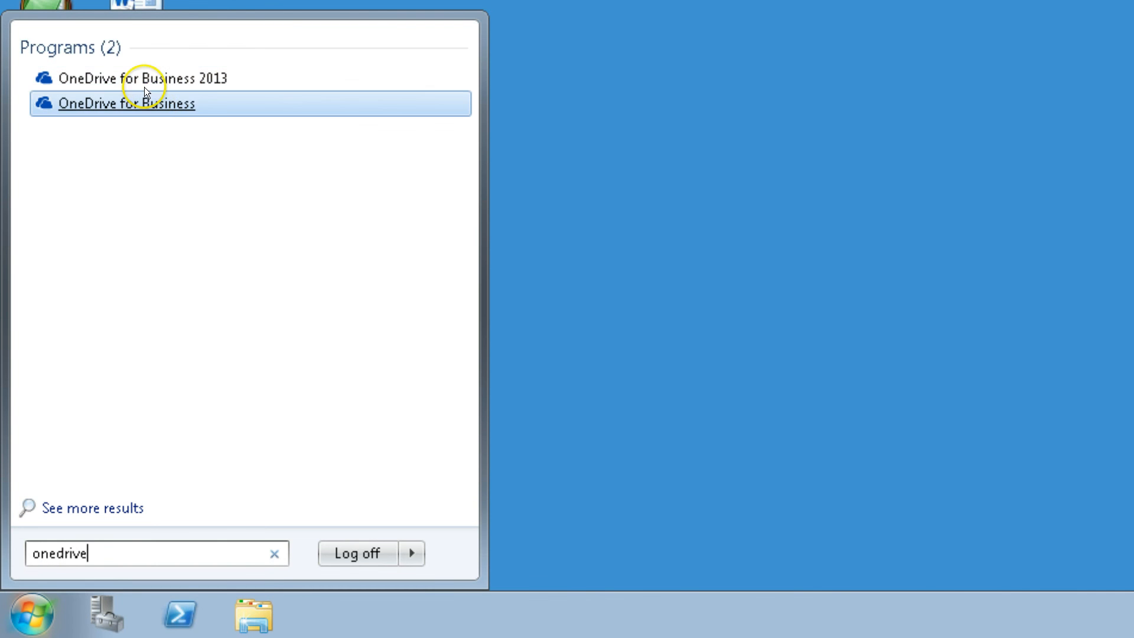
{"action": "left_click", "coordinate": [127, 74]}
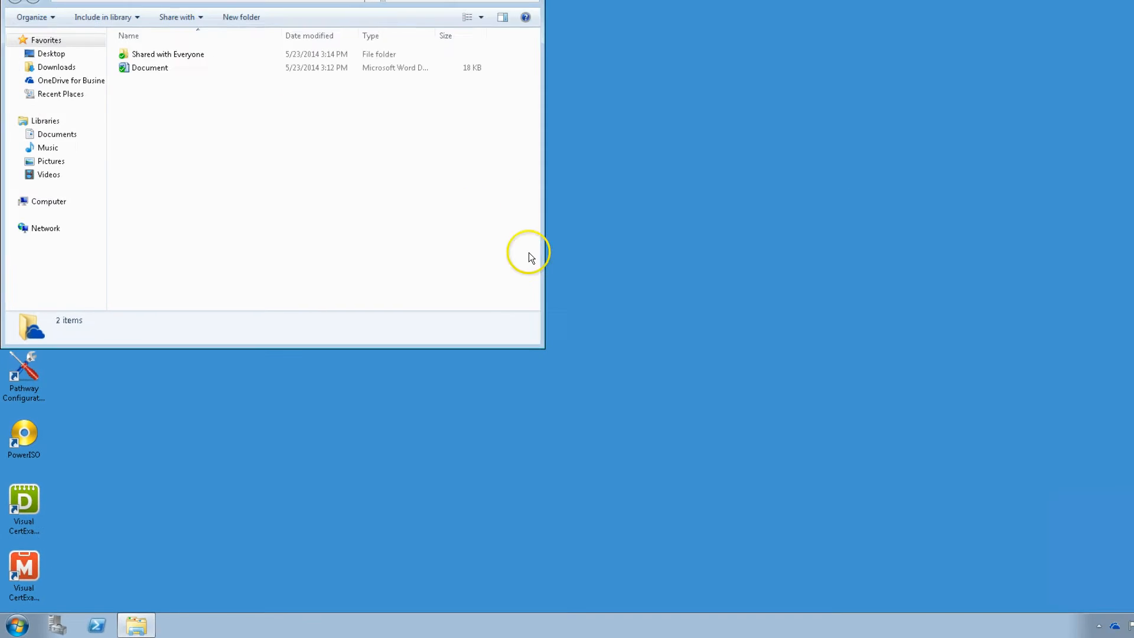
Create a new empty text document named 'test' in the OneDrive for Business folder
{"action": "mouse_move", "coordinate": [1031, 630]}
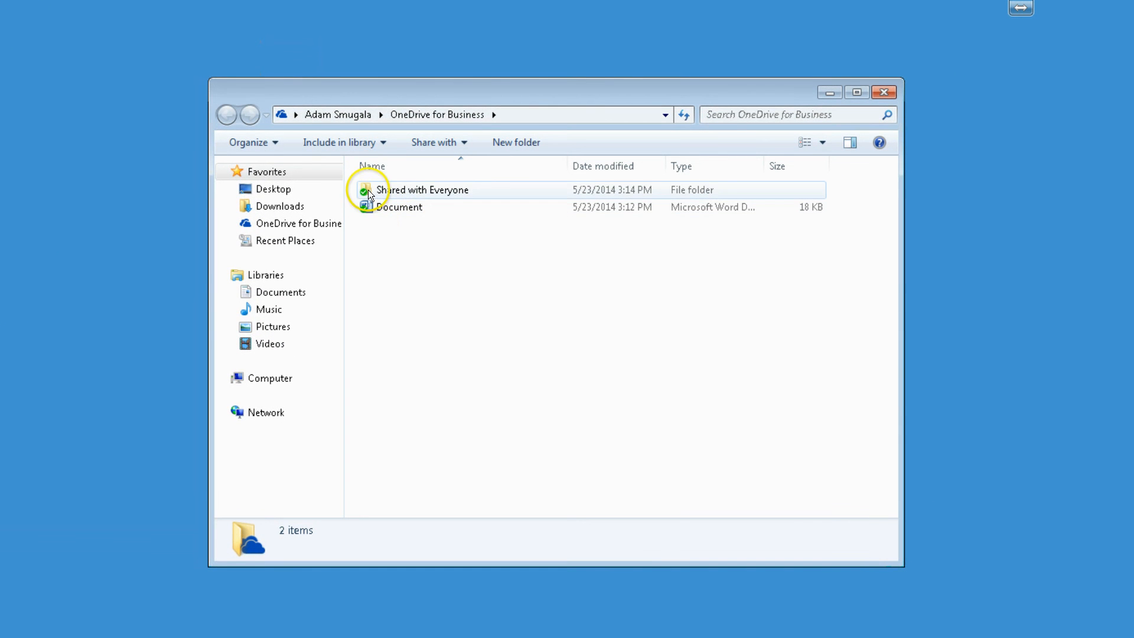
{"action": "right_click", "coordinate": [421, 325]}
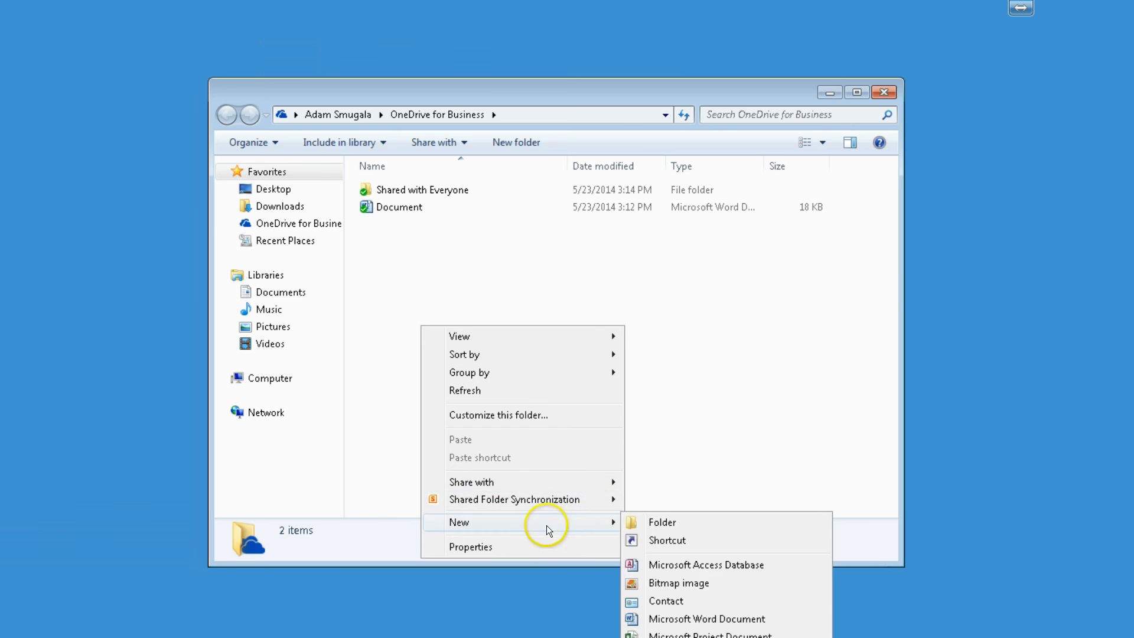
{"action": "mouse_move", "coordinate": [557, 525]}
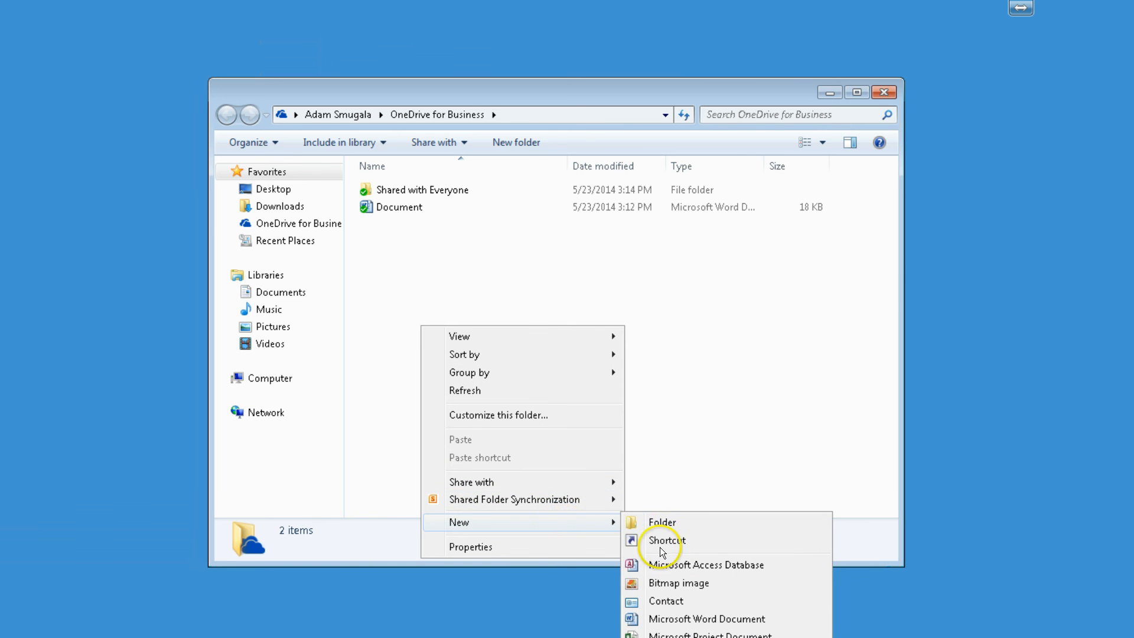
{"action": "left_click", "coordinate": [679, 637]}
{"action": "type", "text": "test"}
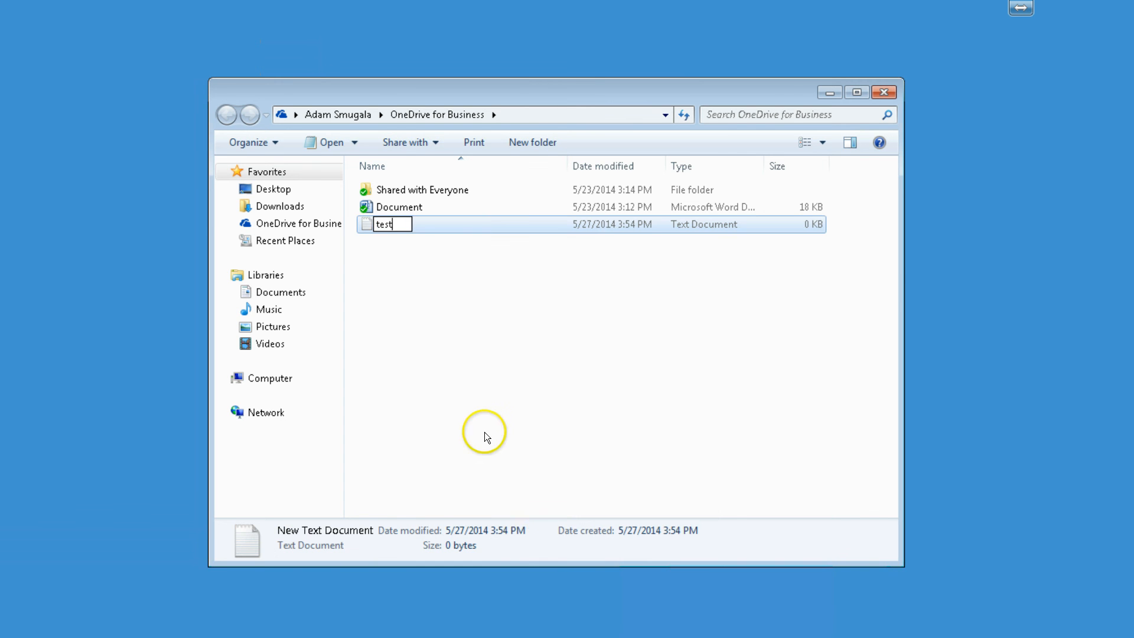
{"action": "left_click", "coordinate": [464, 391]}
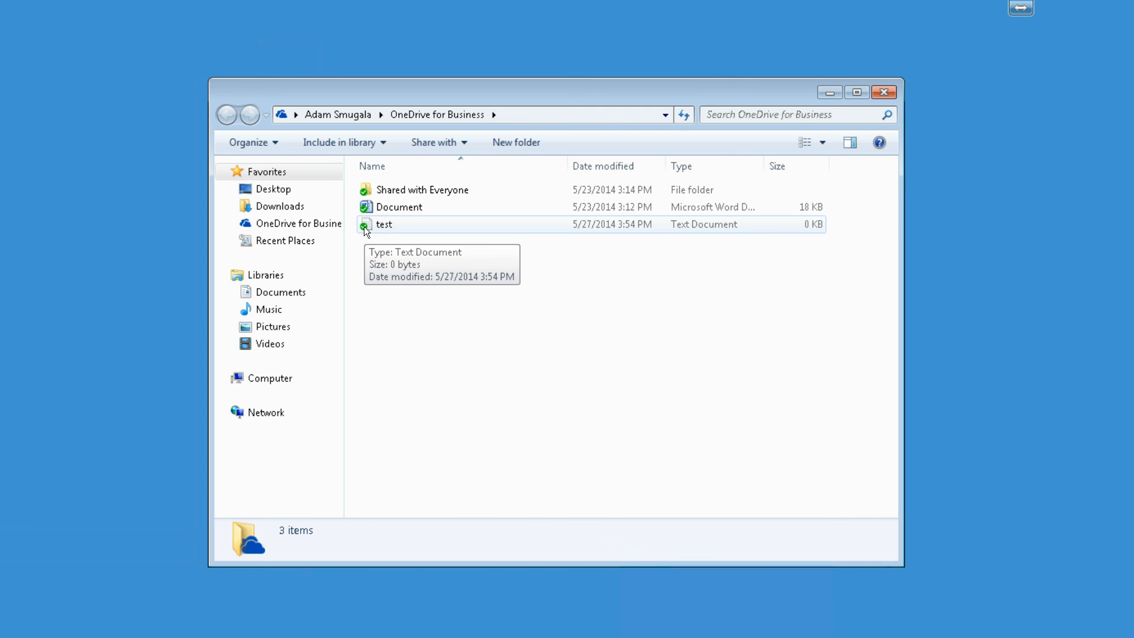
Choose OneDrive for Business > Share for the test file
{"action": "left_click", "coordinate": [547, 453]}
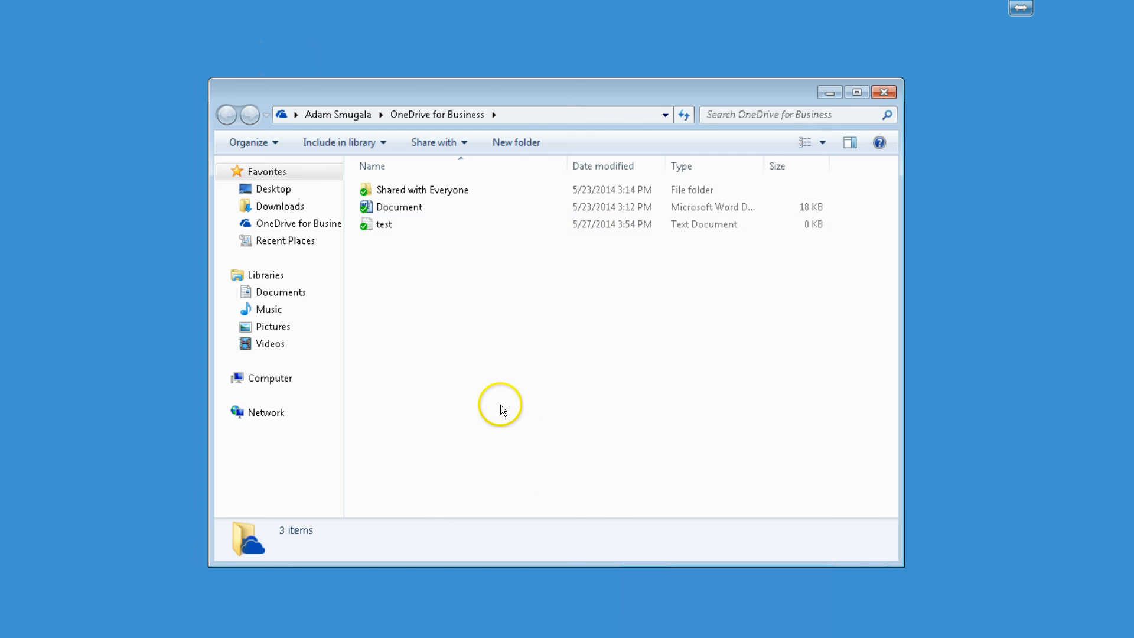
{"action": "right_click", "coordinate": [381, 226]}
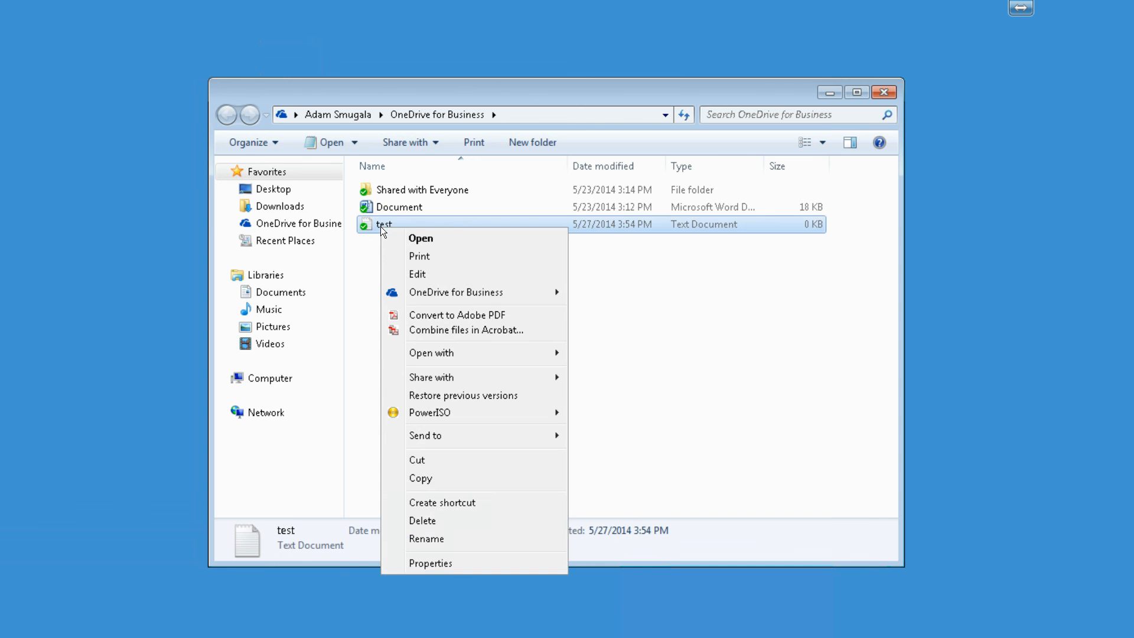
{"action": "mouse_move", "coordinate": [444, 295]}
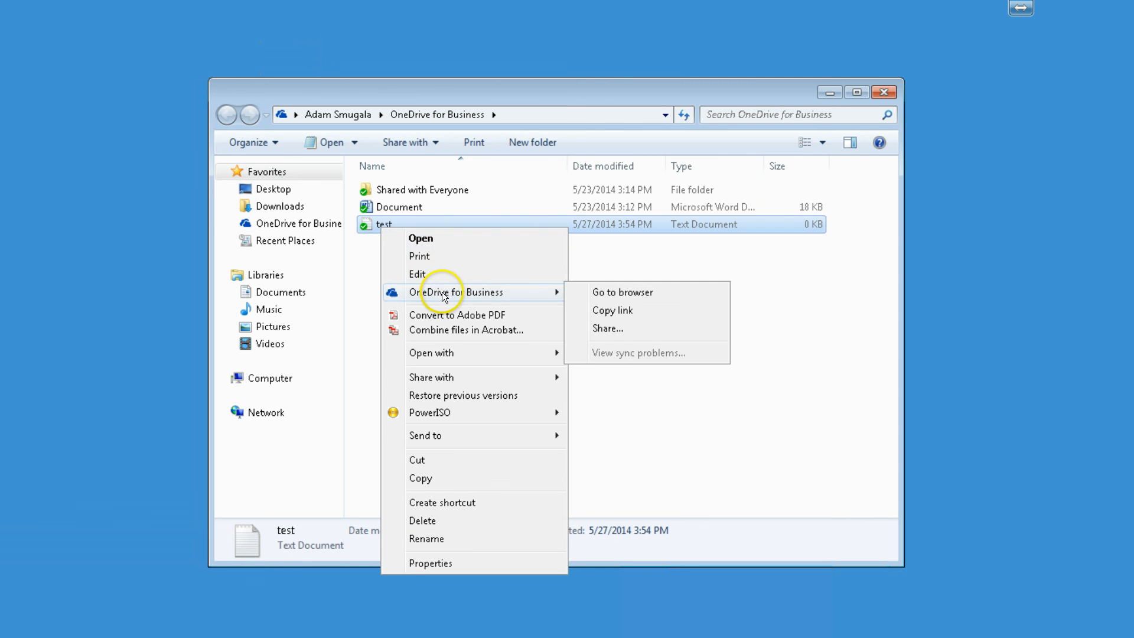
{"action": "left_click", "coordinate": [612, 327]}
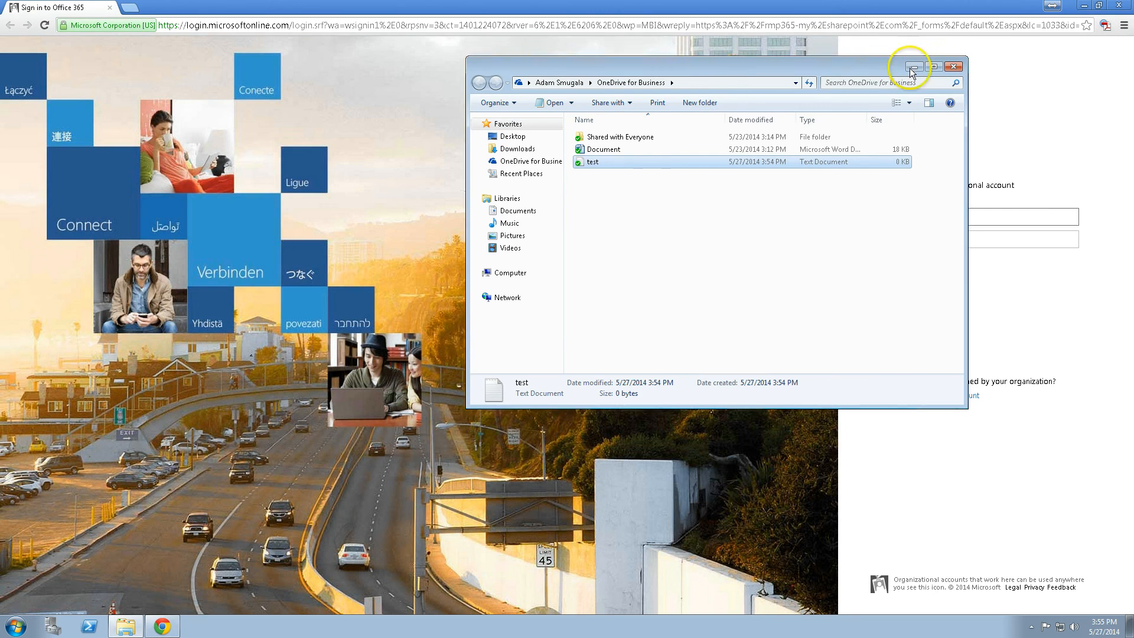
Minimize Explorer and enter the organizational account's e-mail and password on the Office 365 sign-in page
{"action": "left_click", "coordinate": [913, 67]}
{"action": "left_click", "coordinate": [922, 216]}
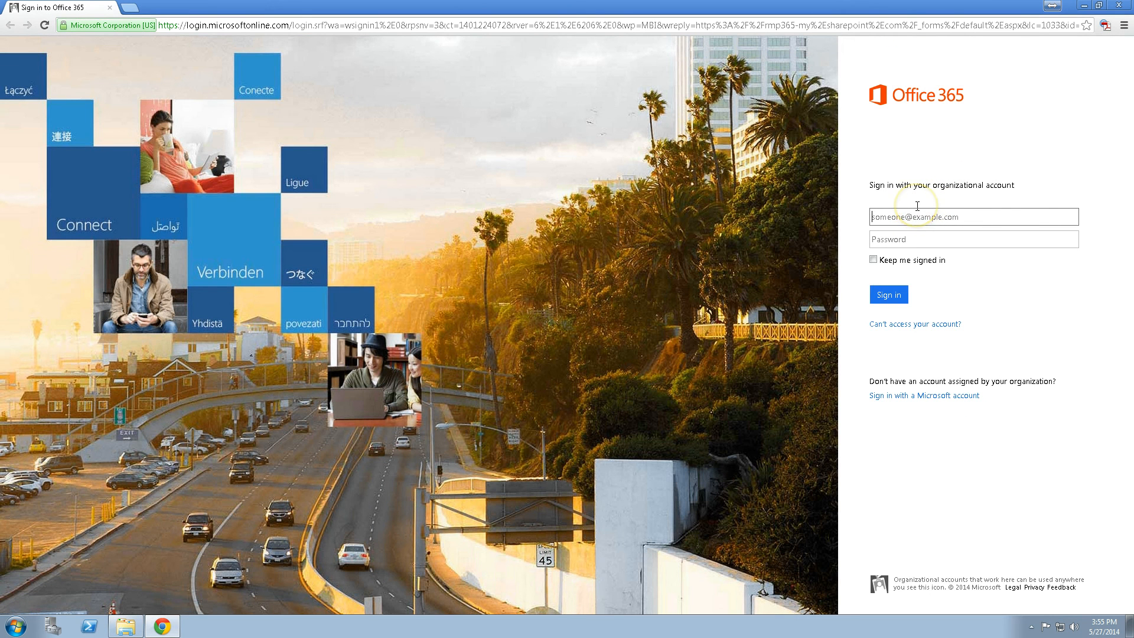
{"action": "key", "text": "Tab"}
{"action": "type", "text": "••"}
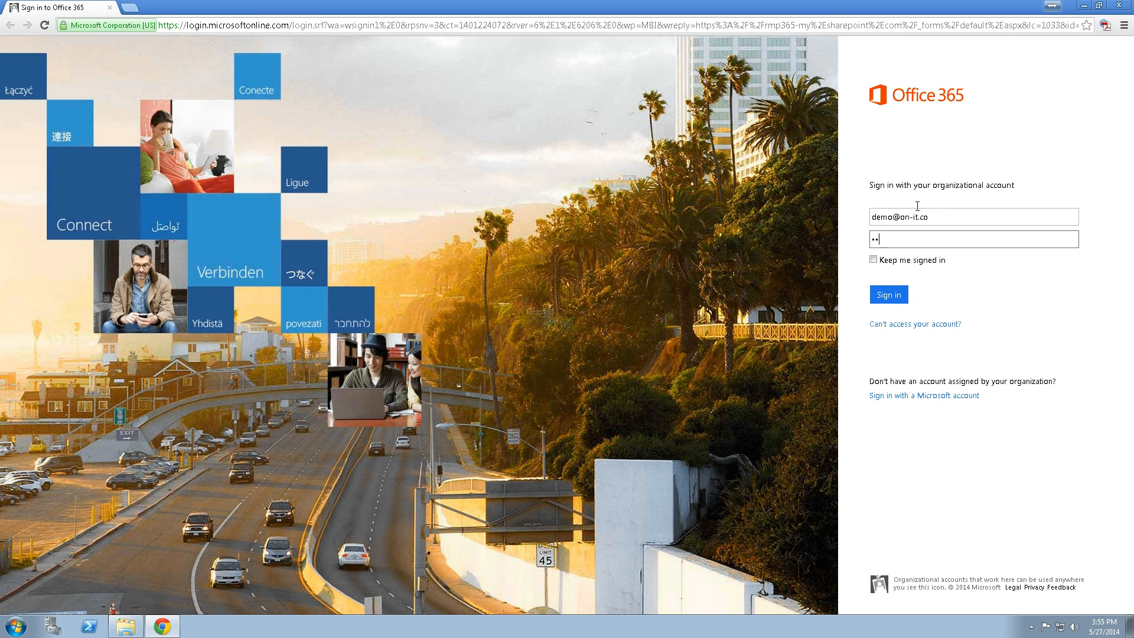
{"action": "type", "text": "••••••••••"}
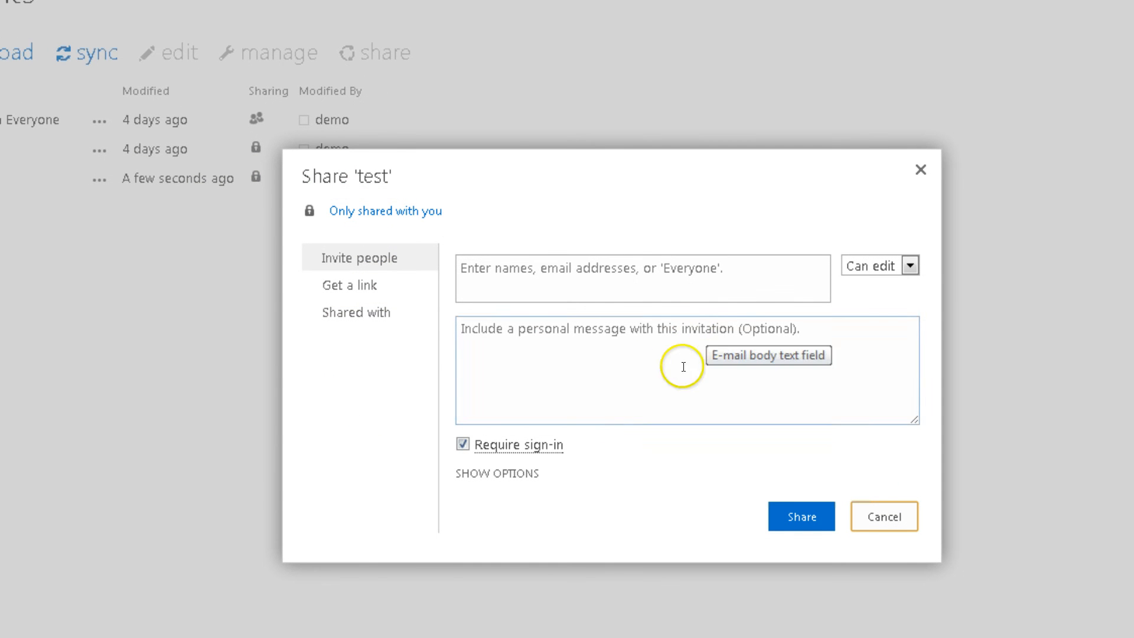
Create a View Only guest link for test and select its URL for copying
{"action": "left_click", "coordinate": [342, 289]}
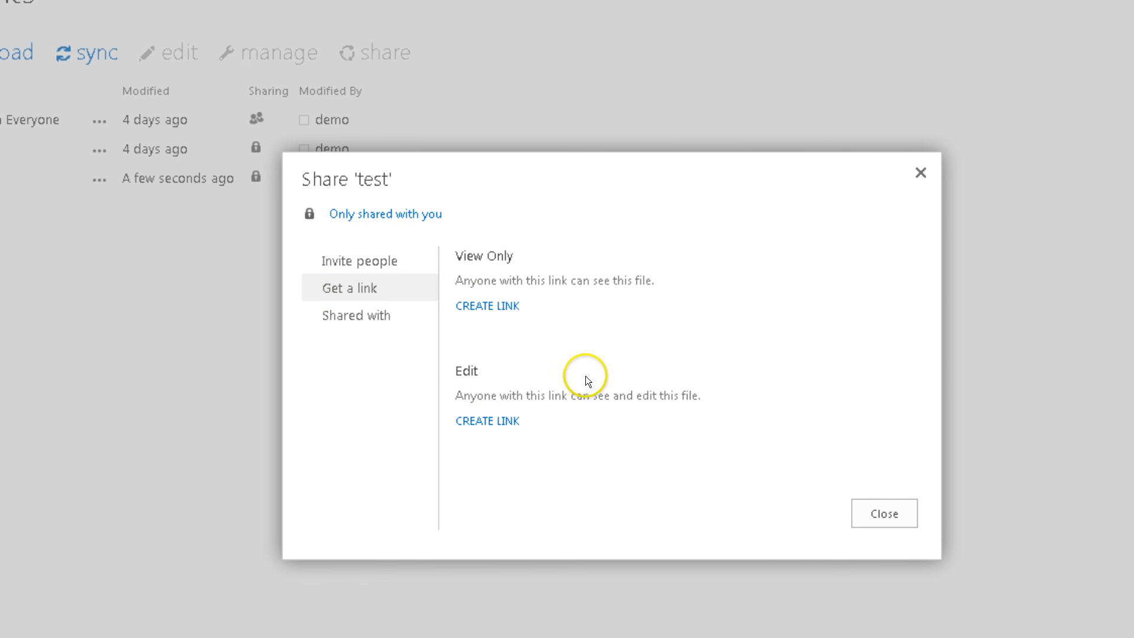
{"action": "left_click", "coordinate": [484, 306]}
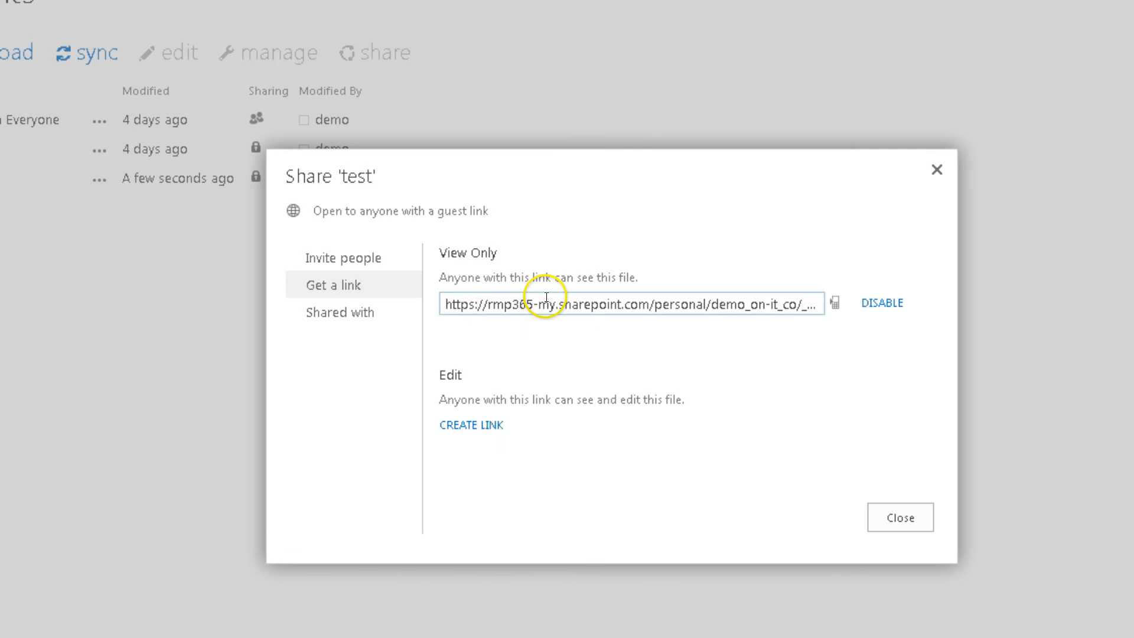
{"action": "left_click", "coordinate": [543, 302]}
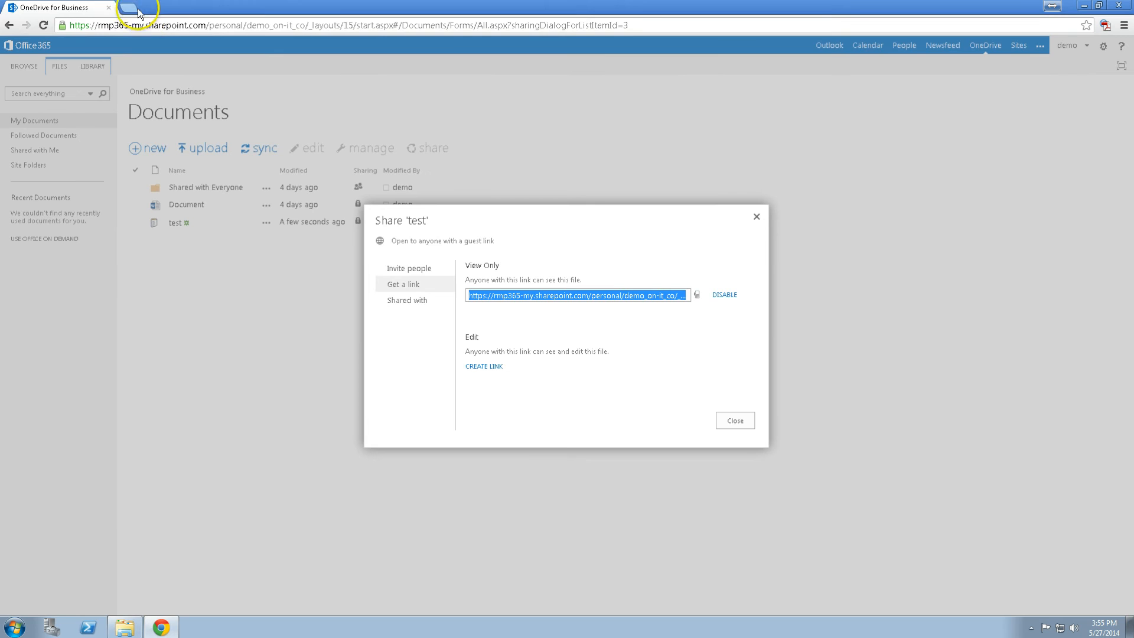
{"action": "left_click", "coordinate": [134, 11]}
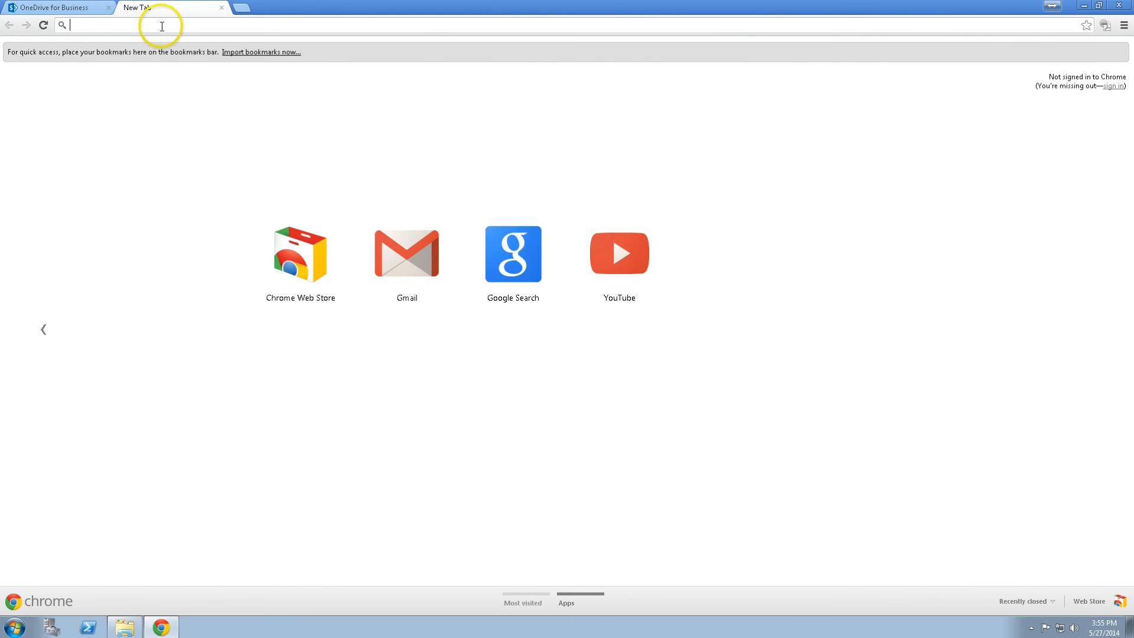
Paste and load the guest link in Chrome, then open the downloaded test.txt
{"action": "key", "text": "Return"}
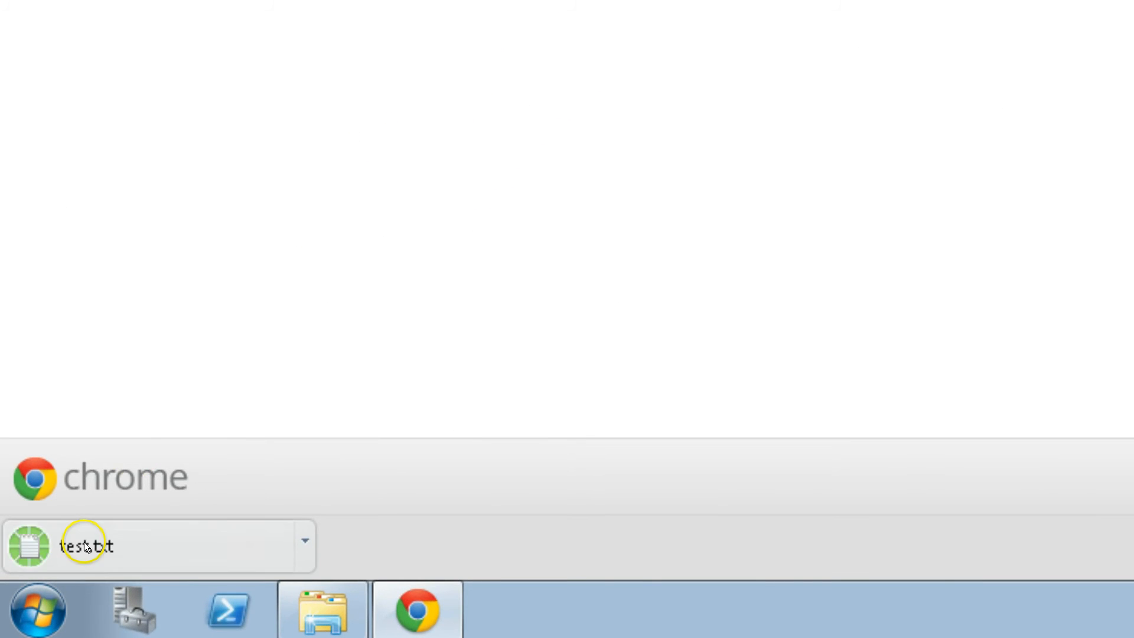
{"action": "left_click", "coordinate": [190, 540]}
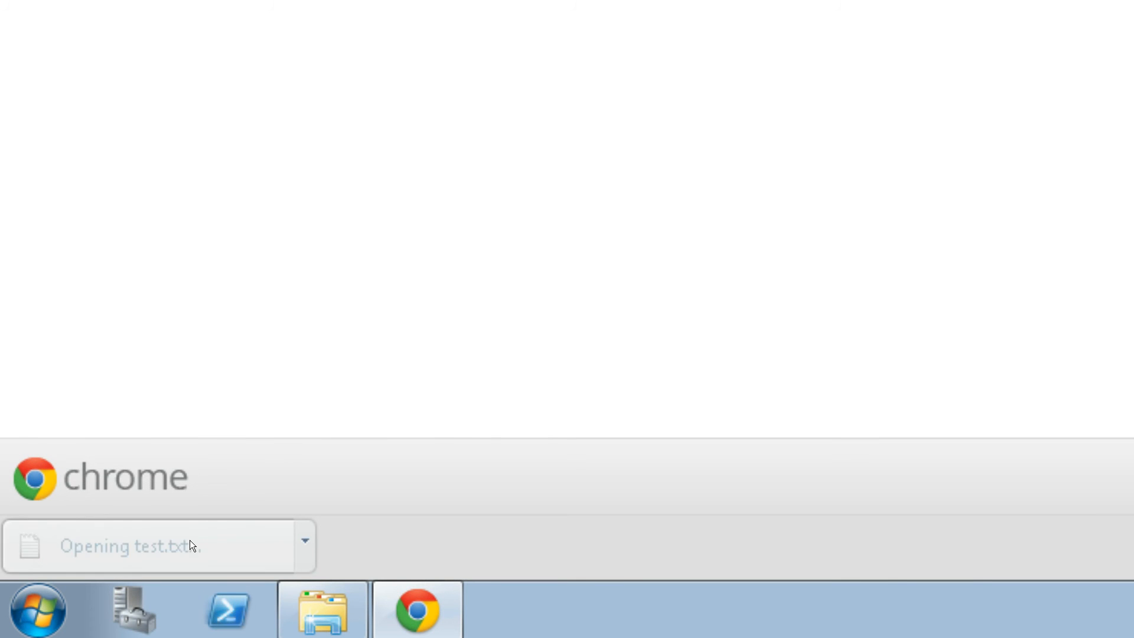